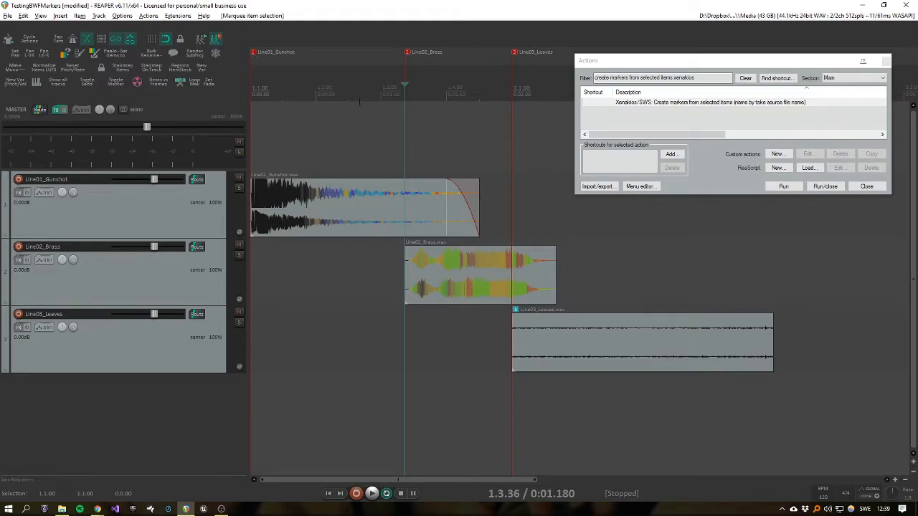
# Delete the Line01_Gunshot, Line02_Brass and Line03_Leaves project markers from the timeline
pyautogui.keyDown('alt'); pyautogui.click(410, 52); pyautogui.keyUp('alt')
pyautogui.keyDown('alt'); pyautogui.click(255, 51); pyautogui.keyUp('alt')
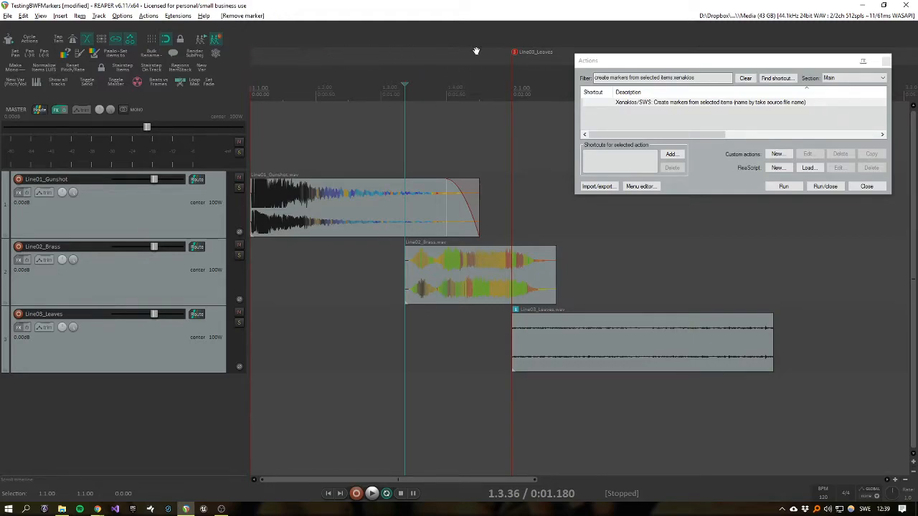
pyautogui.keyDown('alt'); pyautogui.click(515, 51); pyautogui.keyUp('alt')
# Select all three media items and run the Xenakios/SWS action that creates markers named by take source file name
pyautogui.moveTo(372, 202); pyautogui.dragTo(710, 459)
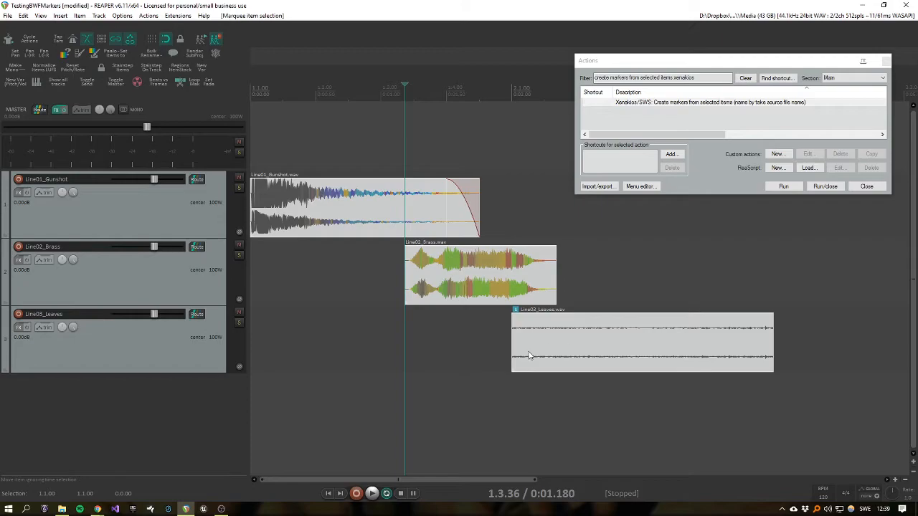
pyautogui.click(691, 103)
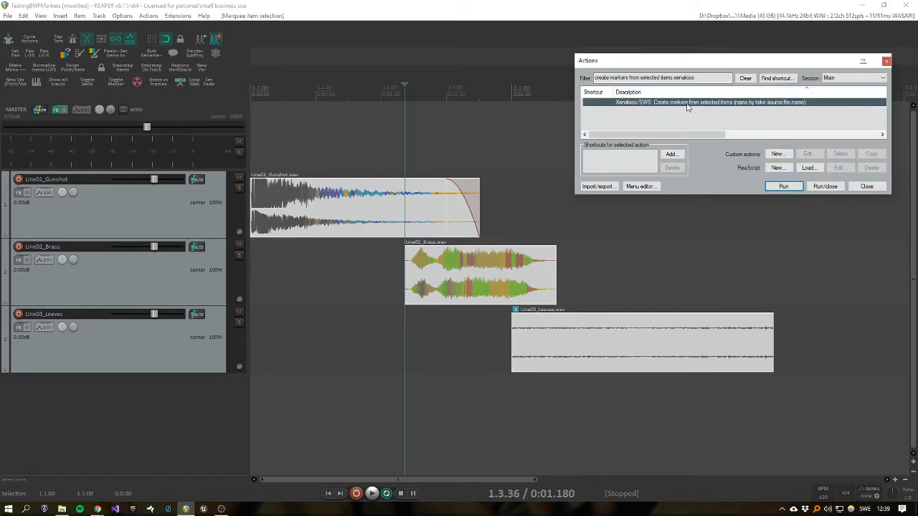
pyautogui.click(780, 188)
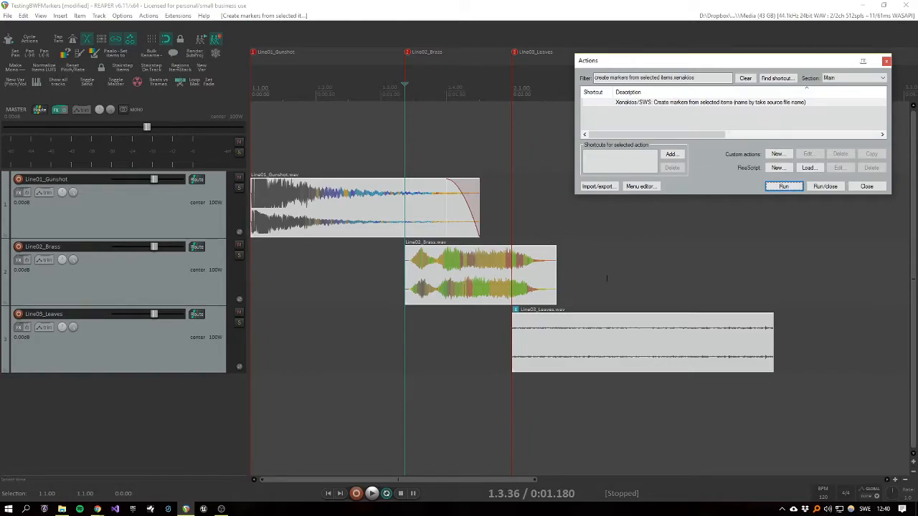
# Render the three selected media items to WAV files, with Markers + regions chosen for embedding
pyautogui.moveTo(348, 187); pyautogui.dragTo(632, 402)
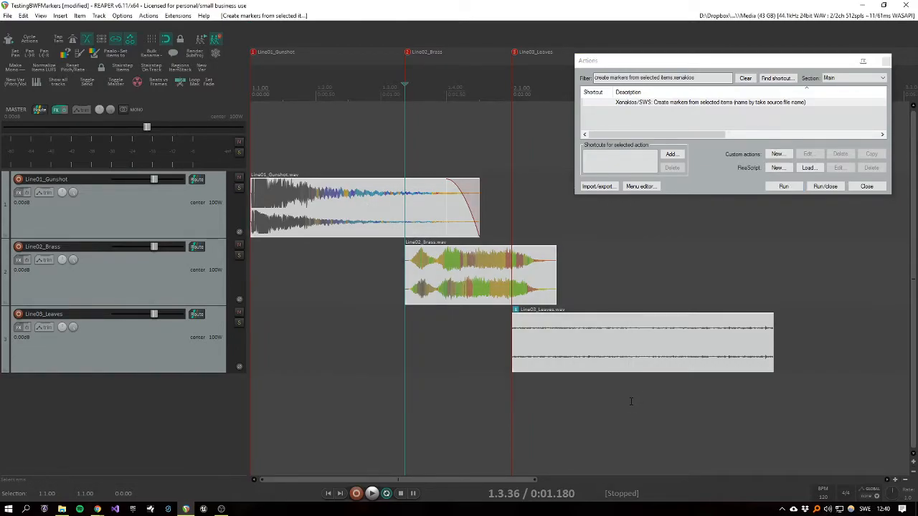
pyautogui.hotkey('ctrl', 'alt', 'r')
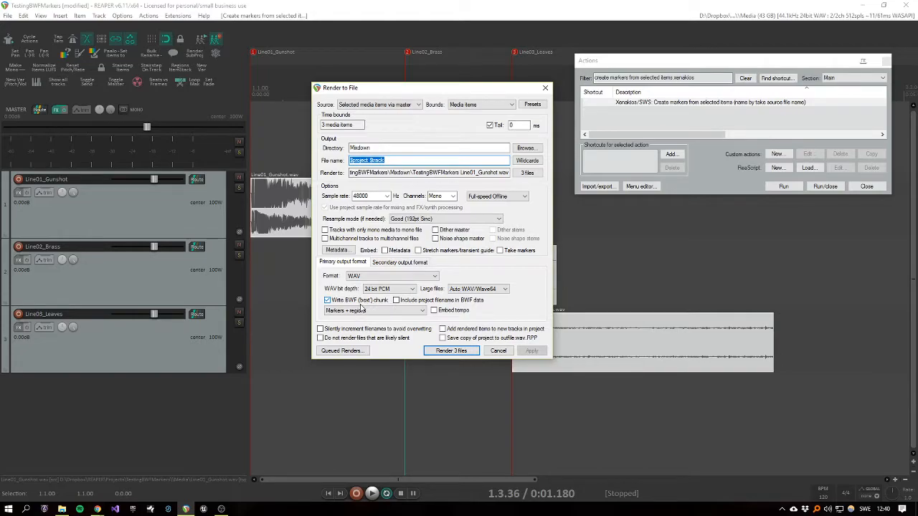
pyautogui.click(362, 311)
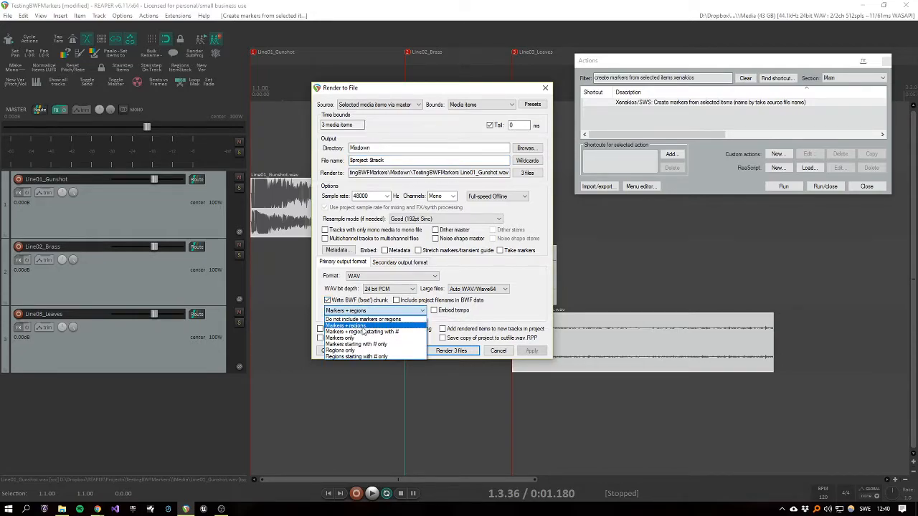
pyautogui.click(396, 311)
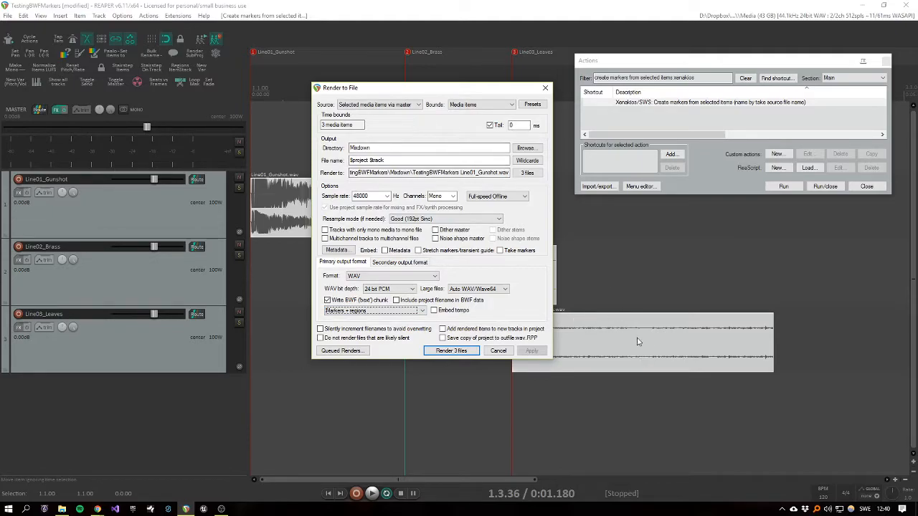
pyautogui.click(452, 351)
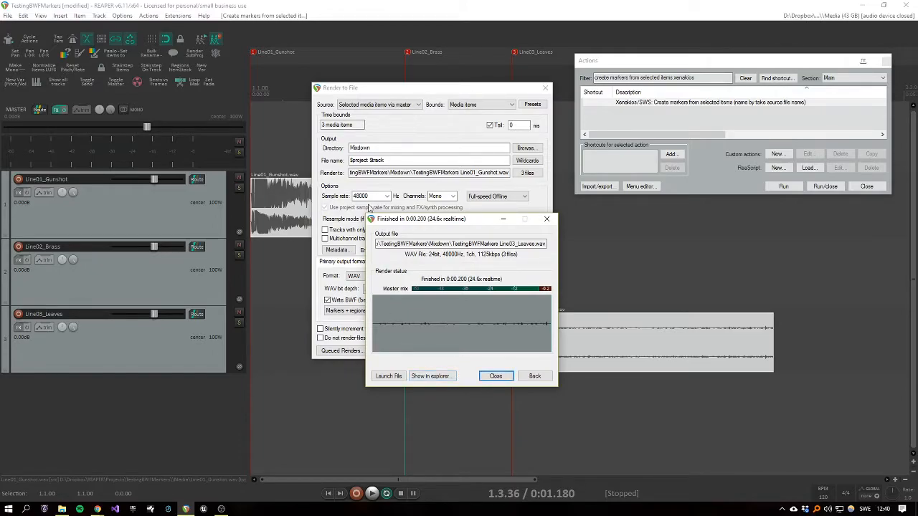
# Show the rendered files in the Mixdown folder, and close the finished render report
pyautogui.click(441, 382)
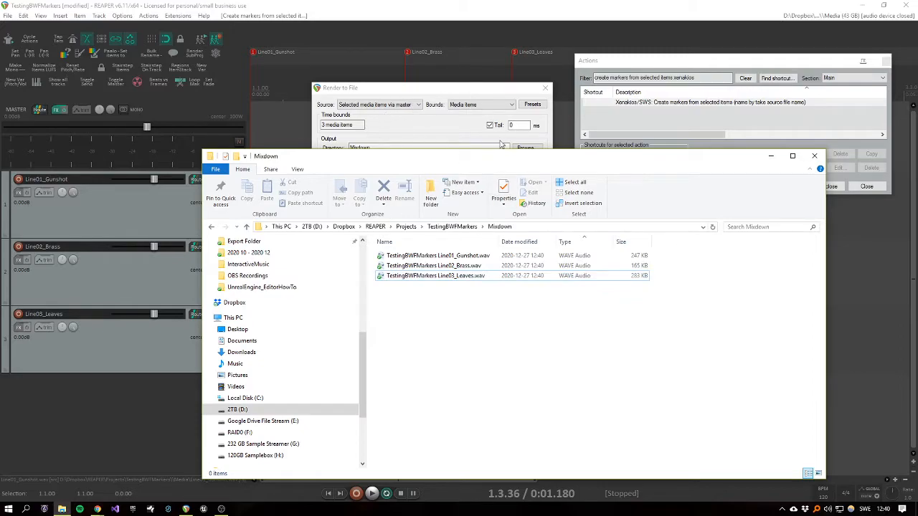
pyautogui.click(434, 91)
pyautogui.click(503, 375)
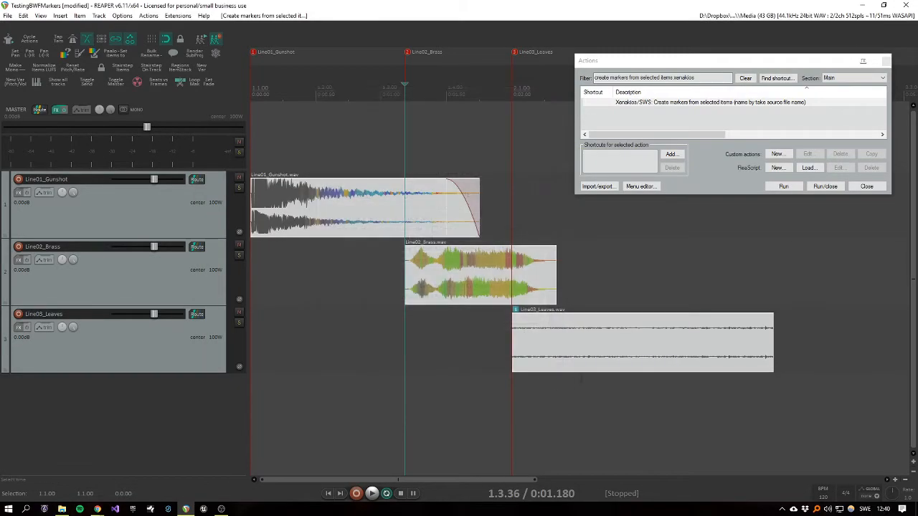
# Import the three rendered WAV files from the Mixdown folder into the project on separate new tracks
pyautogui.scroll(-4, 309, 333)
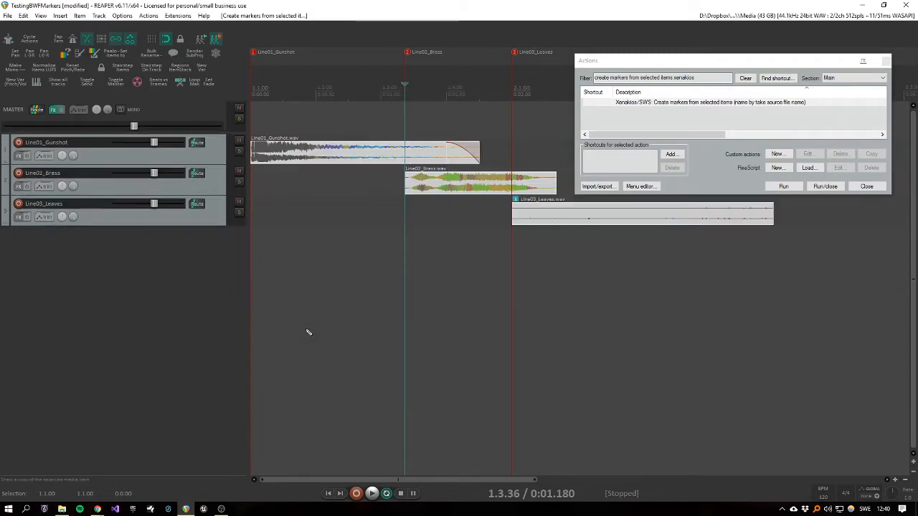
pyautogui.hotkey('alt', 'Tab')
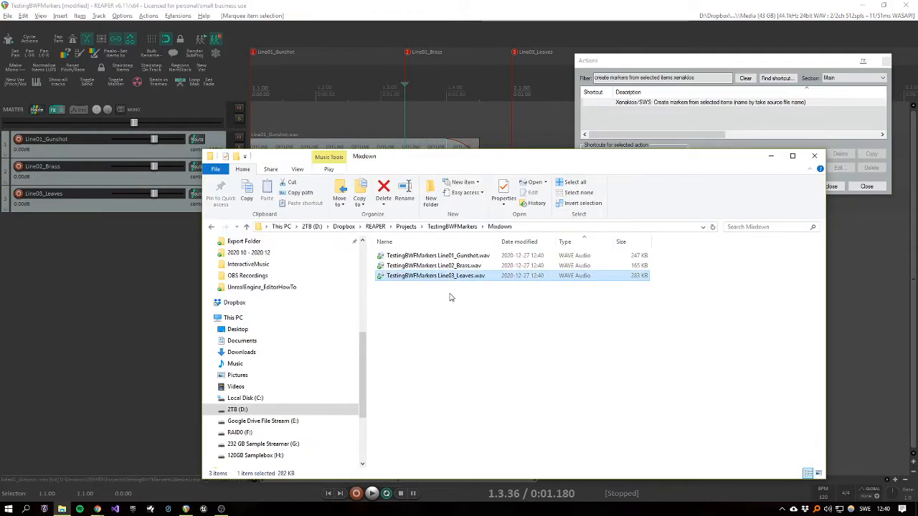
pyautogui.hotkey('ctrl', 'a')
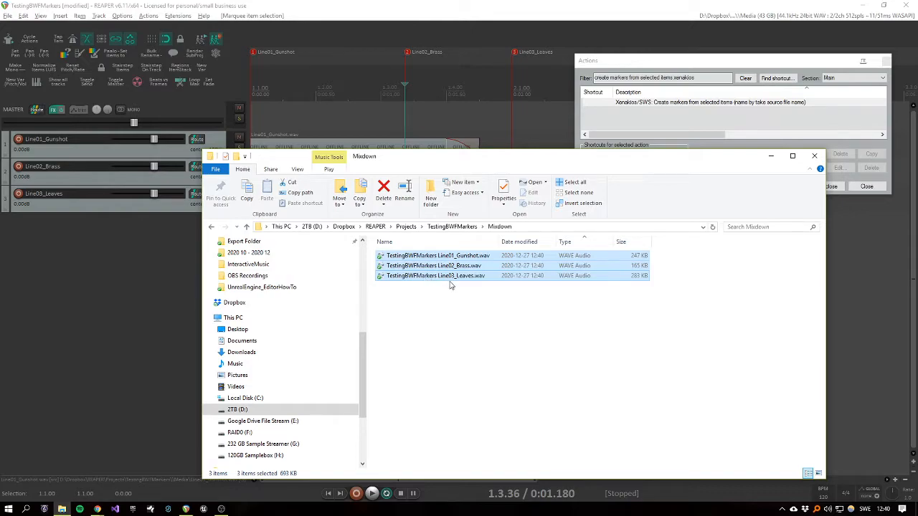
pyautogui.moveTo(434, 278); pyautogui.dragTo(206, 334)
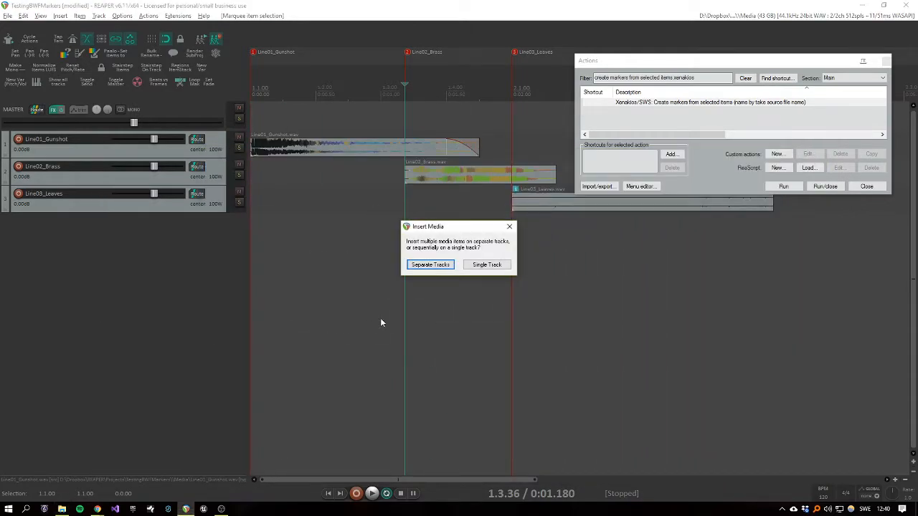
pyautogui.click(430, 265)
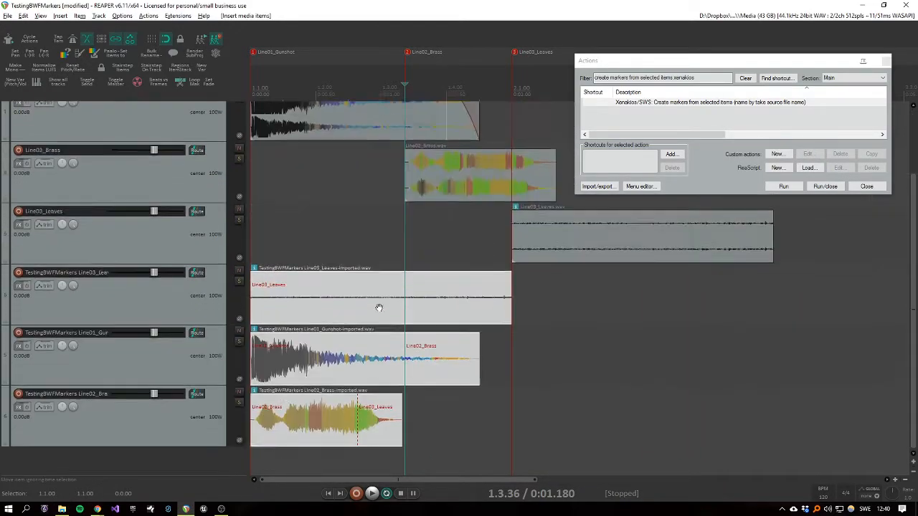
# Move the imported Line03_Leaves track below the imported Line01_Gunshot and Line02_Brass tracks
pyautogui.scroll(-1, 337, 361)
pyautogui.click(94, 421)
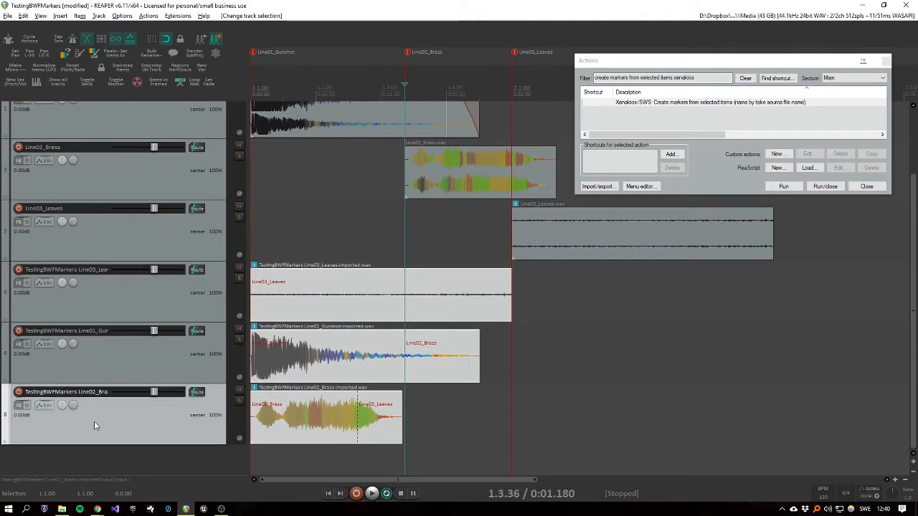
pyautogui.moveTo(167, 308); pyautogui.dragTo(164, 447)
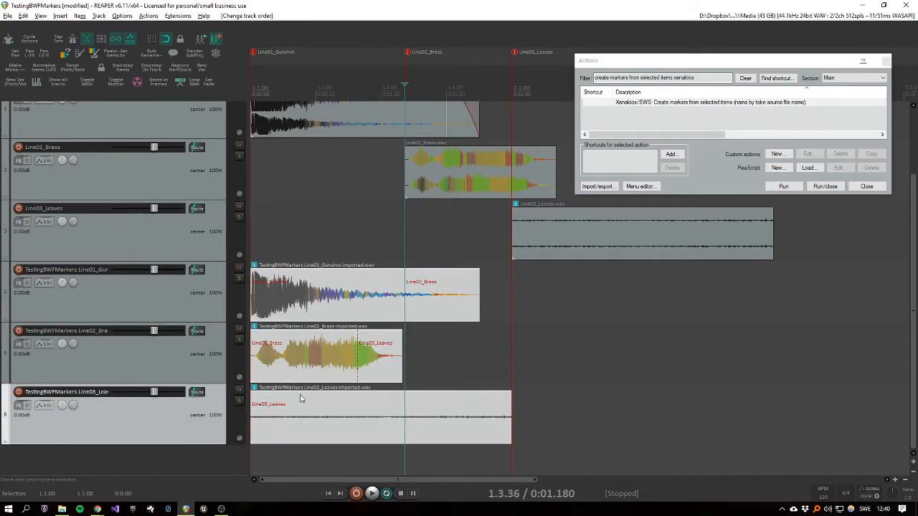
# Move the imported Line02_Brass item so it starts at the Line02_Brass project marker
pyautogui.click(340, 343)
pyautogui.scroll(4, 395, 344)
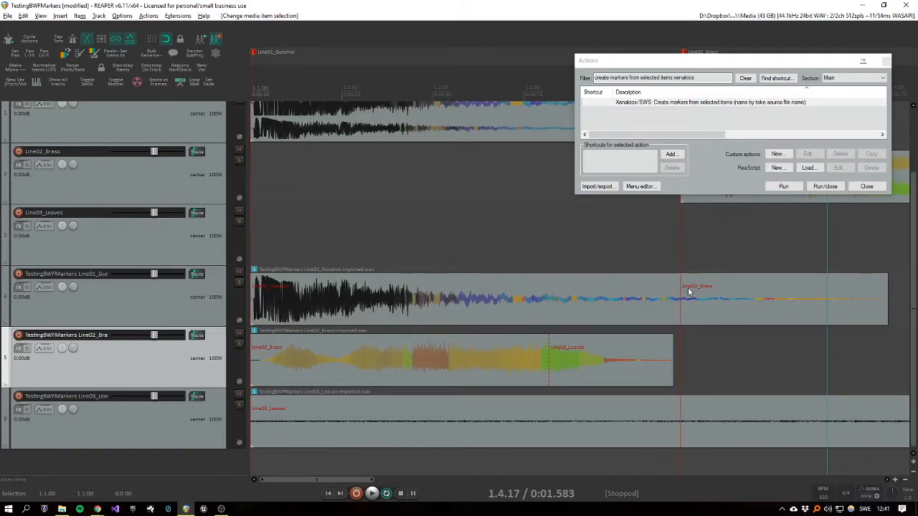
pyautogui.moveTo(444, 356); pyautogui.dragTo(810, 366)
pyautogui.scroll(-4, 809, 363)
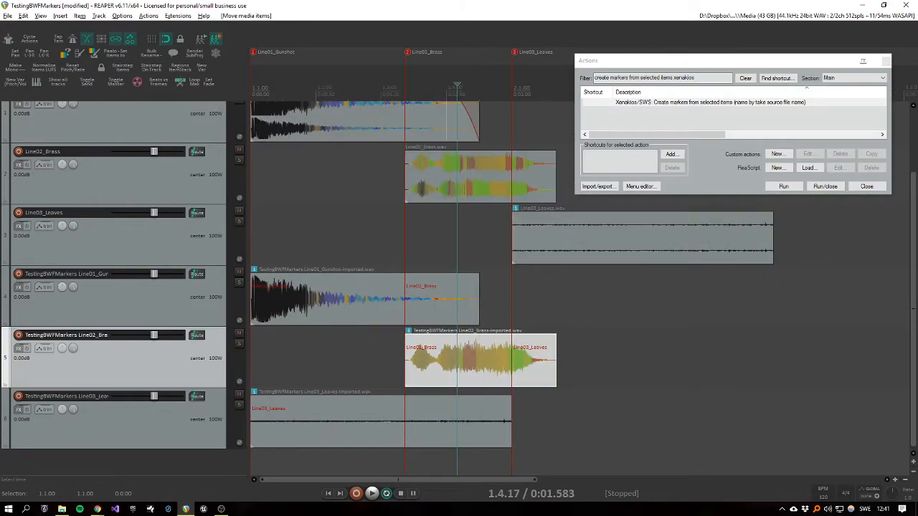
# Close the Actions window and move the imported Line03_Leaves item to start at the Line03_Leaves project marker
pyautogui.click(887, 62)
pyautogui.press('space')
pyautogui.hotkey('alt', 'space')
pyautogui.click(636, 373)
pyautogui.press('space')
pyautogui.moveTo(385, 425)
pyautogui.mouseDown()
pyautogui.moveTo(654, 427)
pyautogui.moveTo(635, 425)
pyautogui.mouseUp()
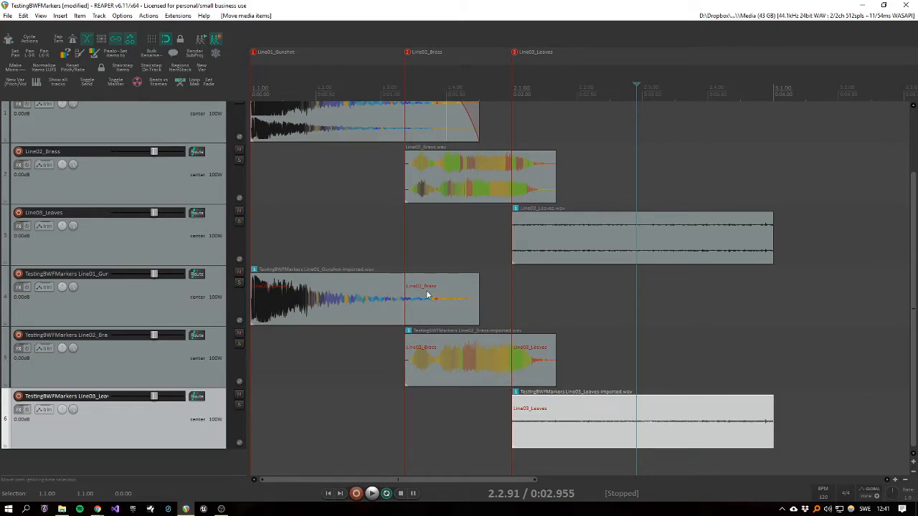
# Examine the embedded markers in the three imported items against the project markers and the original items
pyautogui.scroll(3, 434, 296)
pyautogui.scroll(5, 354, 319)
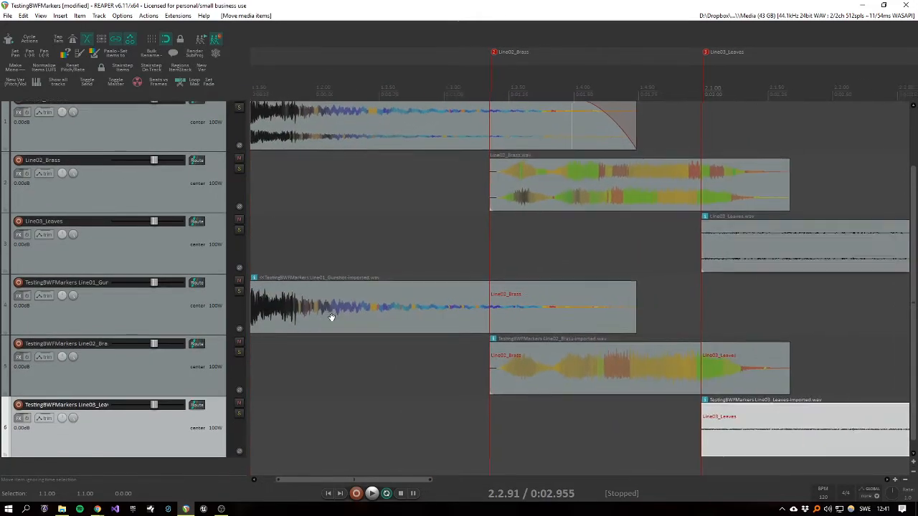
pyautogui.scroll(-4, 502, 366)
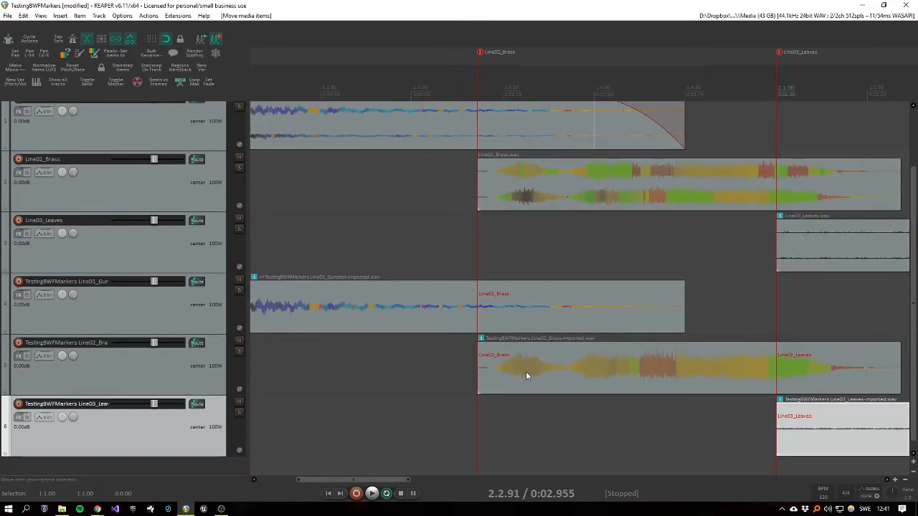
pyautogui.click(682, 381)
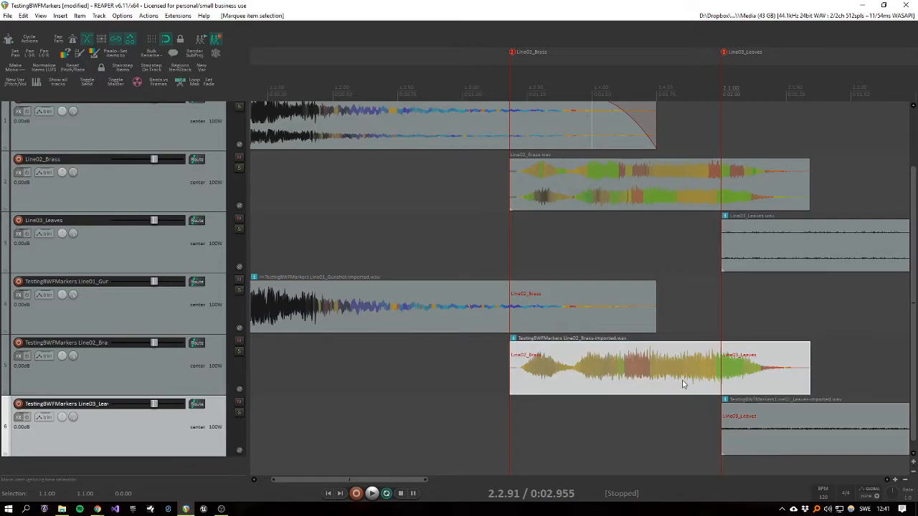
pyautogui.click(414, 303)
pyautogui.click(575, 384)
pyautogui.click(735, 433)
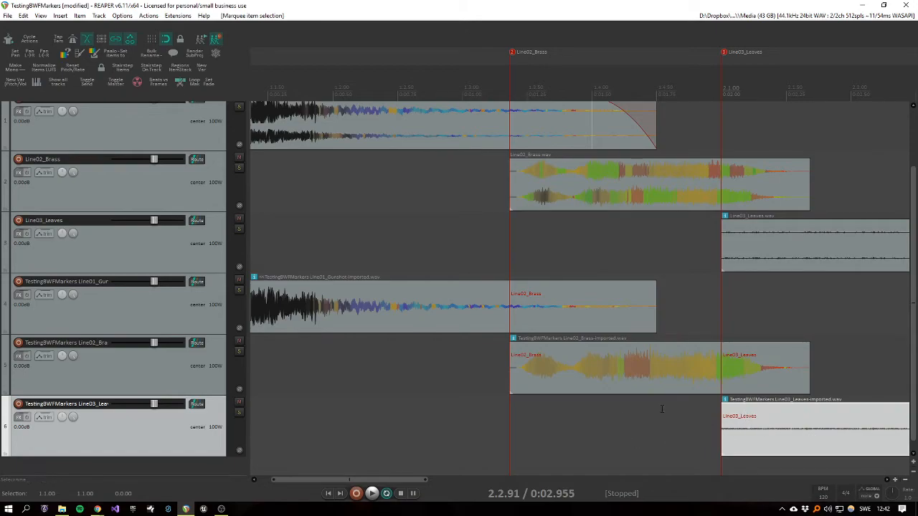
pyautogui.hscroll(-2, 648, 404)
pyautogui.scroll(-3, 639, 385)
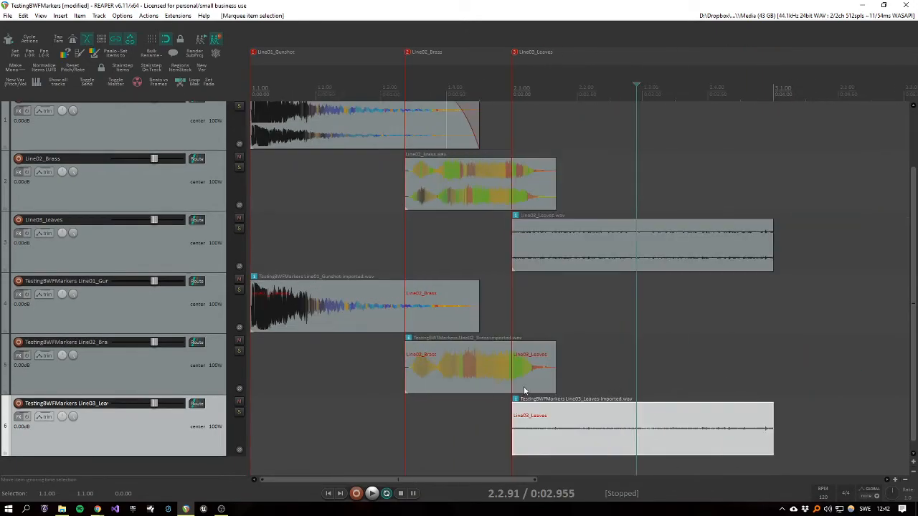
pyautogui.scroll(2, 375, 359)
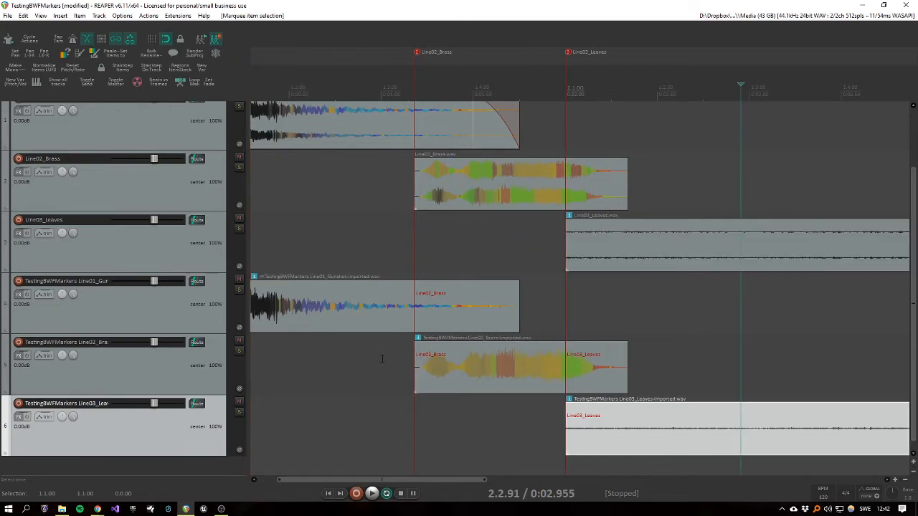